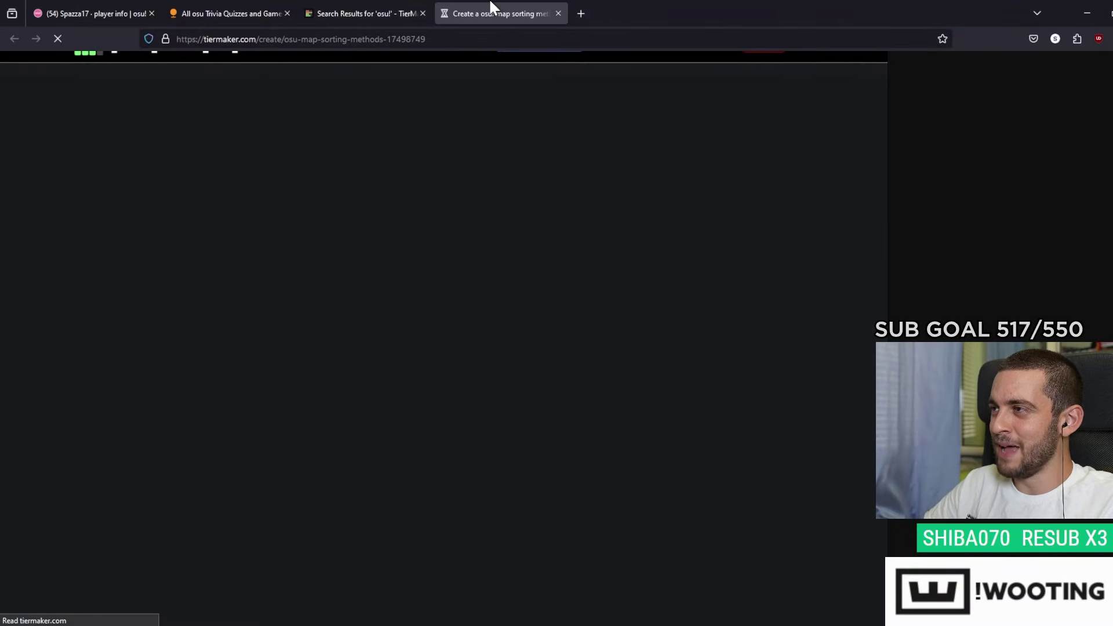
# - Drag My Maps and then Favourites from the image pool into the F tier row
pyautogui.scroll(-5, 70, 290)
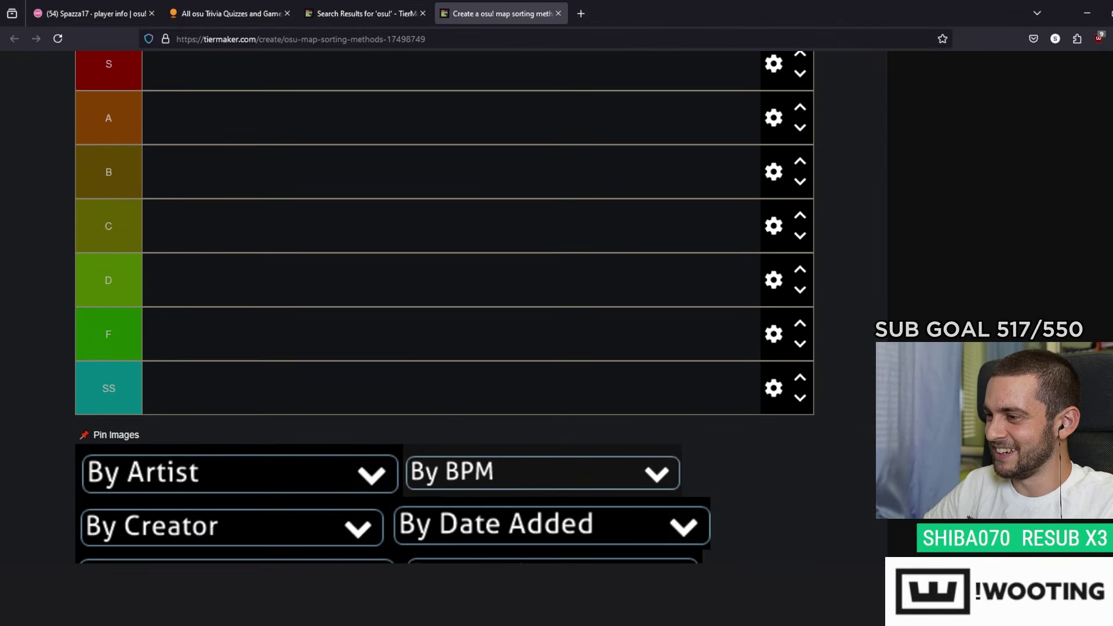
pyautogui.scroll(-5, 445, 302)
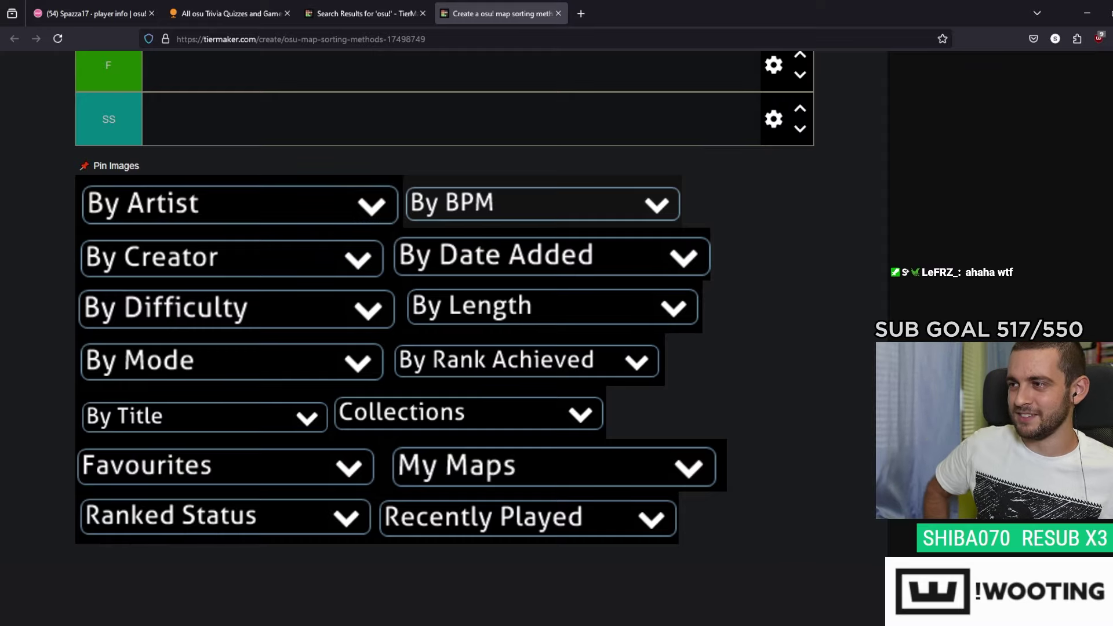
pyautogui.moveTo(483, 469); pyautogui.dragTo(244, 144)
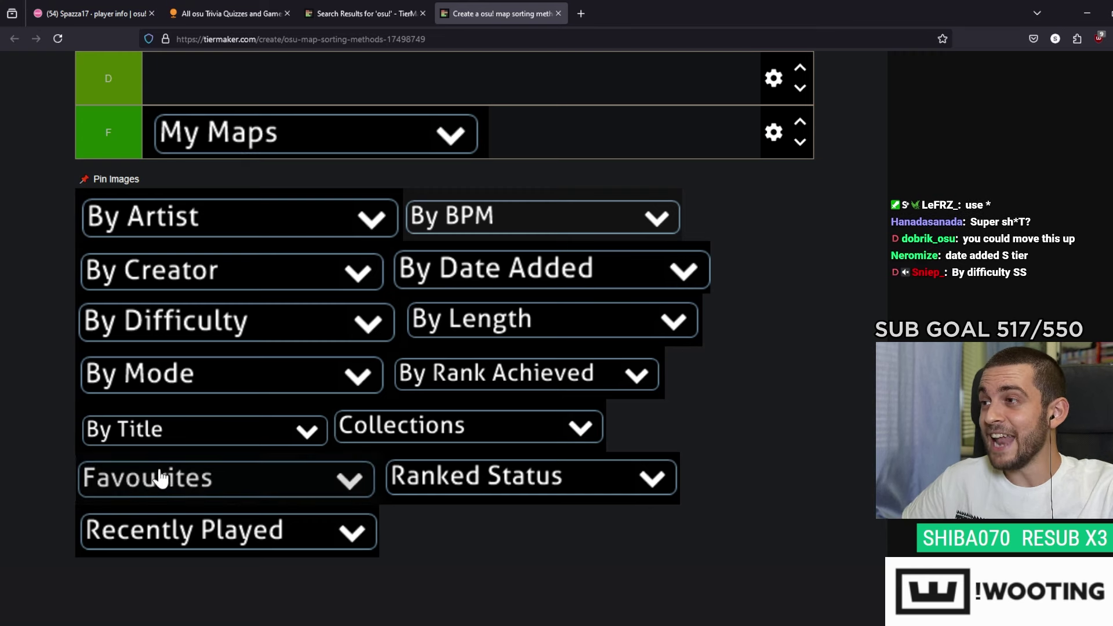
pyautogui.moveTo(158, 474); pyautogui.dragTo(527, 219)
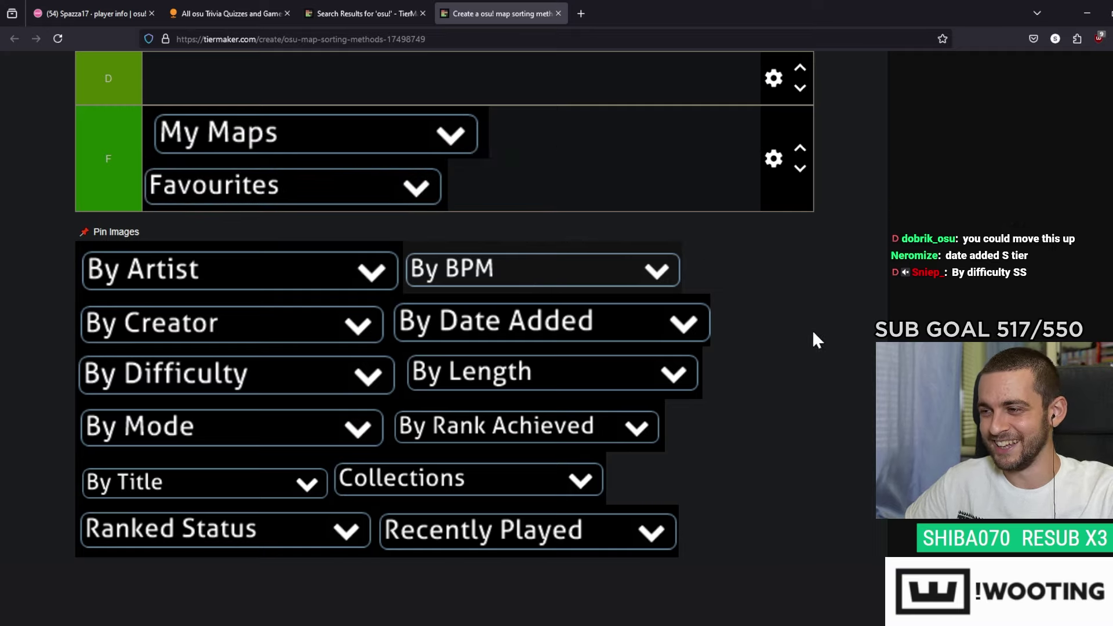
pyautogui.scroll(3, 771, 524)
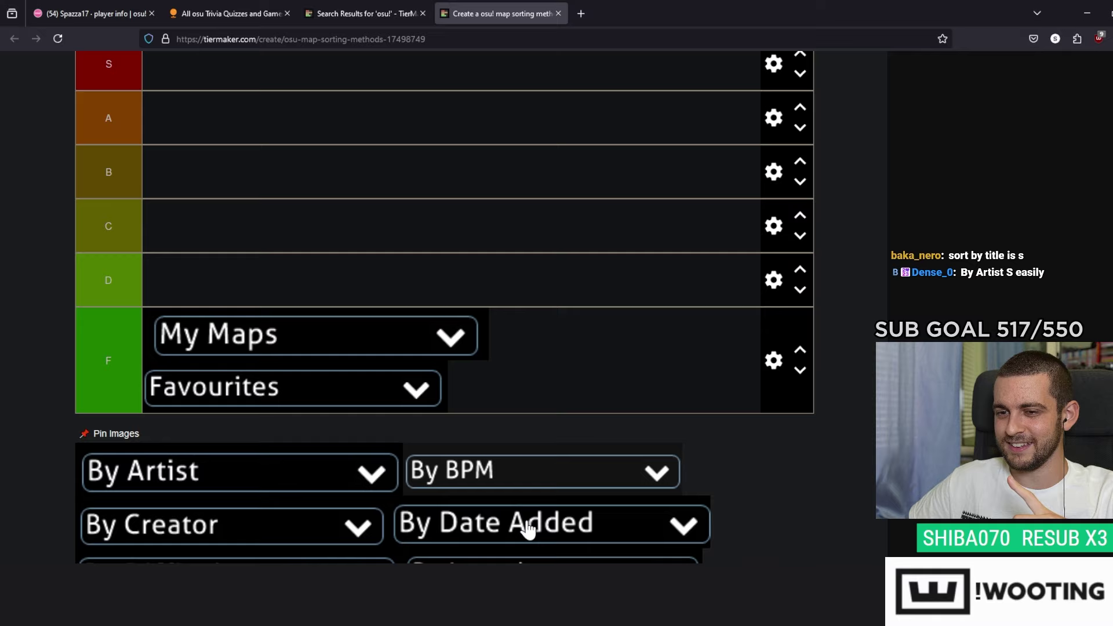
# - Place By Date Added in tier B and put By BPM at the front of tier F
pyautogui.moveTo(527, 529); pyautogui.dragTo(542, 527)
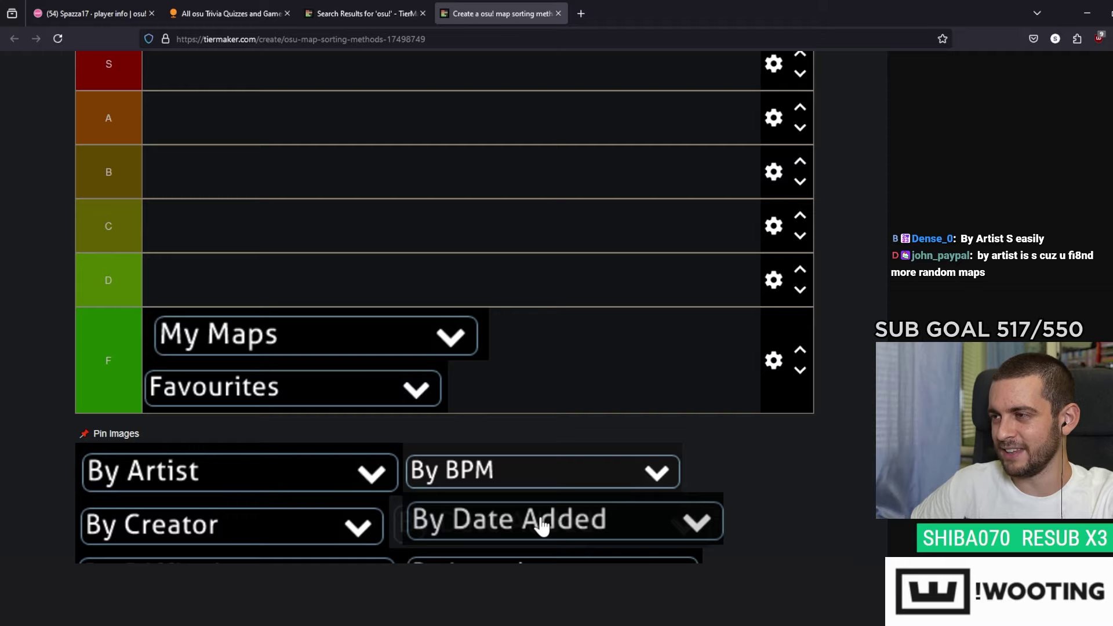
pyautogui.moveTo(542, 526); pyautogui.dragTo(281, 173)
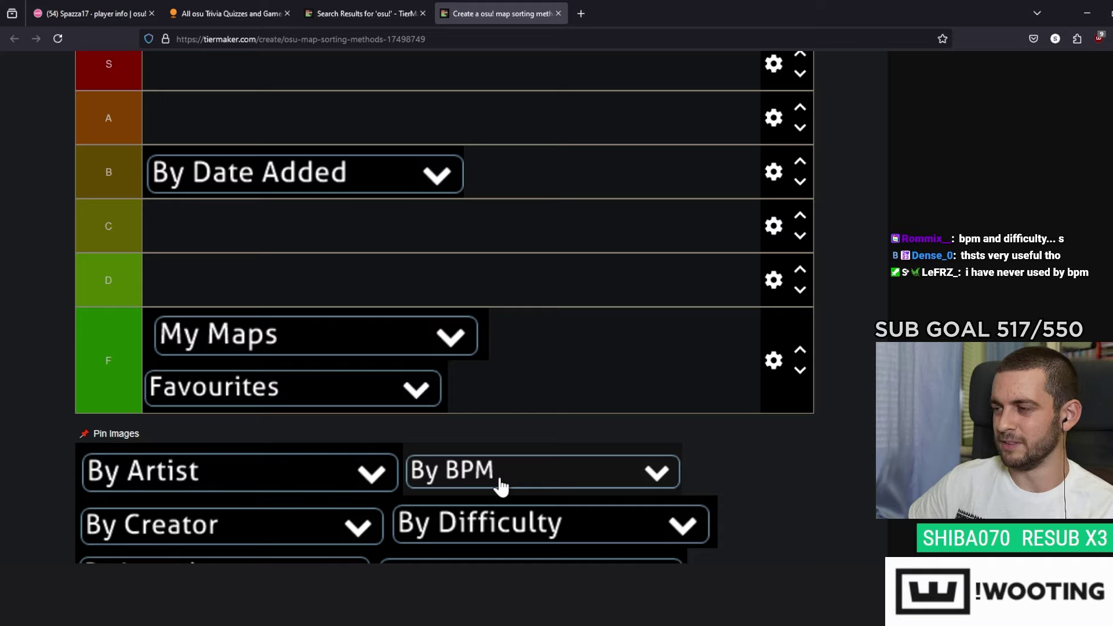
pyautogui.moveTo(500, 485); pyautogui.dragTo(548, 389)
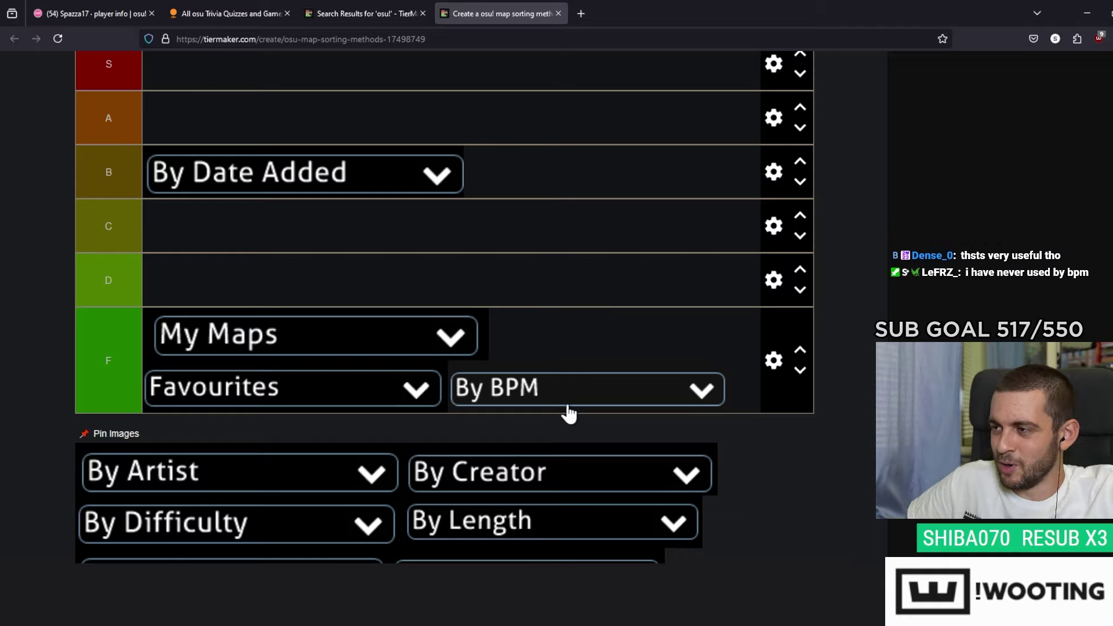
pyautogui.moveTo(565, 410); pyautogui.dragTo(249, 374)
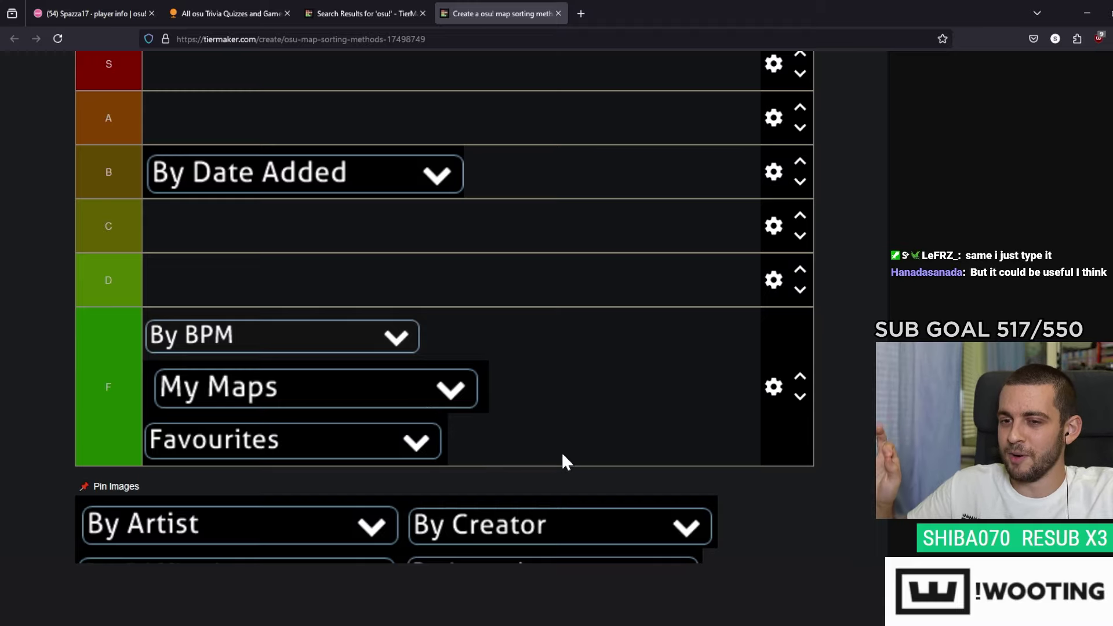
# - Put By Artist and By BPM in tier D, and add By Creator to tier F
pyautogui.scroll(2, 539, 470)
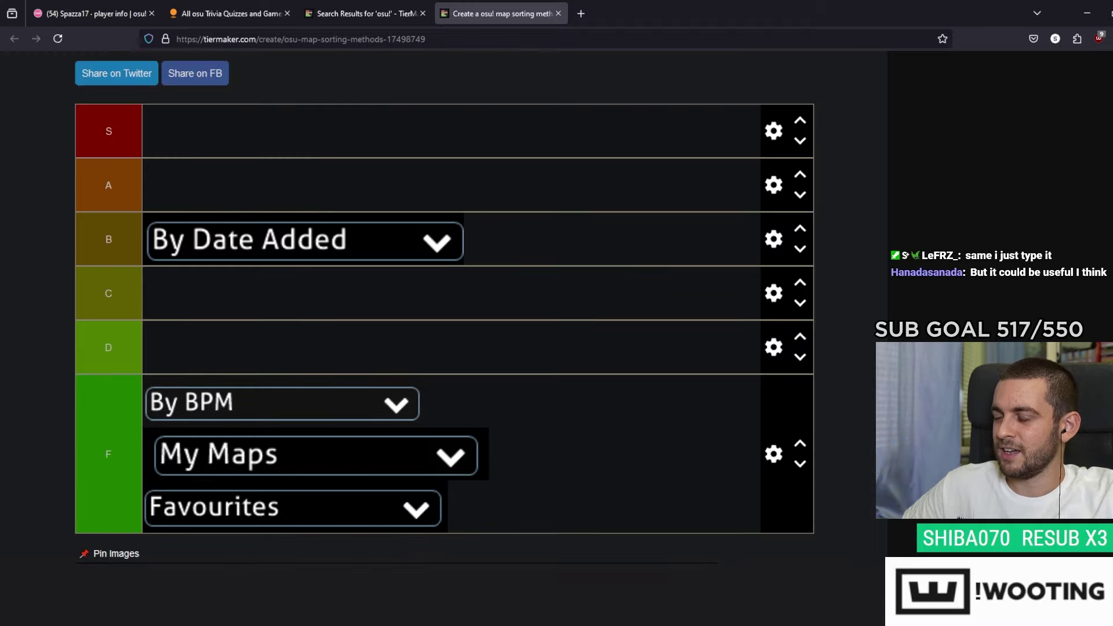
pyautogui.moveTo(360, 574); pyautogui.dragTo(378, 373)
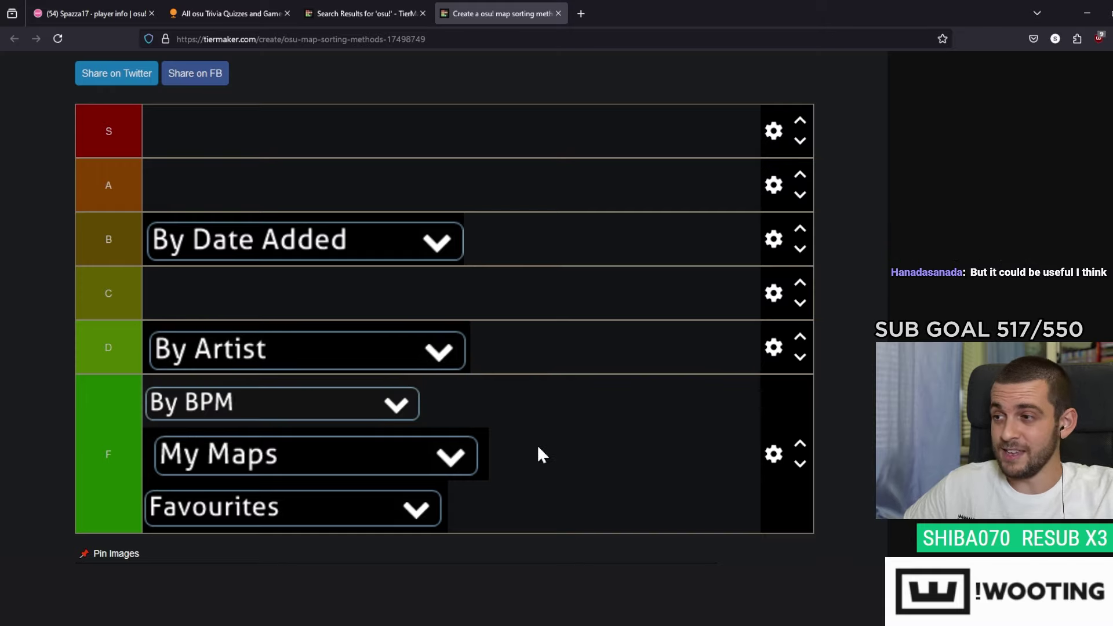
pyautogui.moveTo(365, 415); pyautogui.dragTo(365, 362)
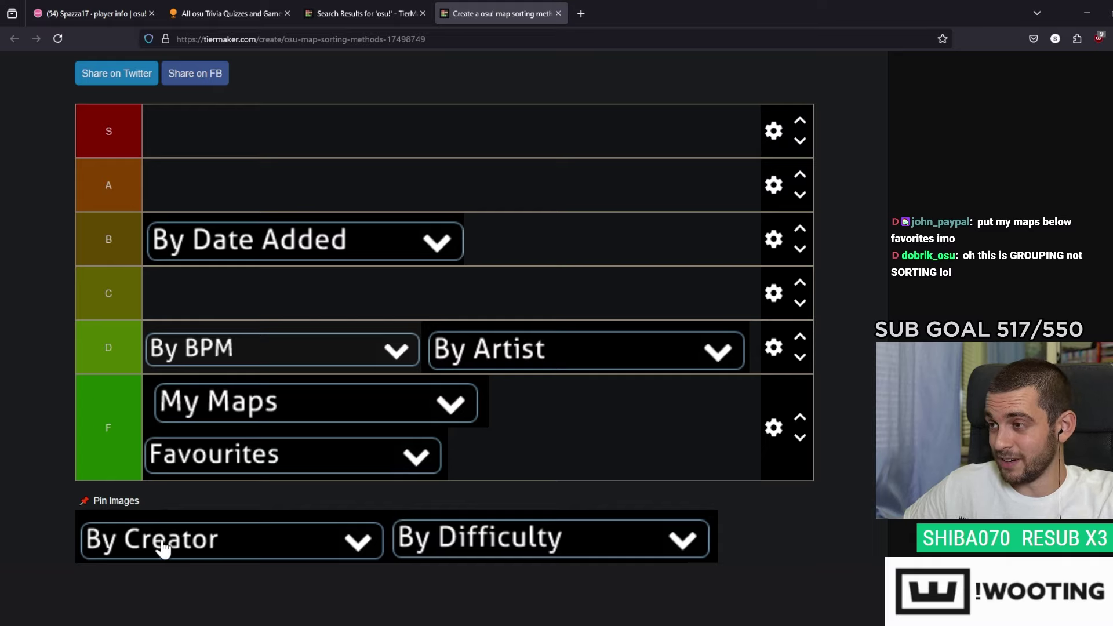
pyautogui.moveTo(157, 540); pyautogui.dragTo(308, 514)
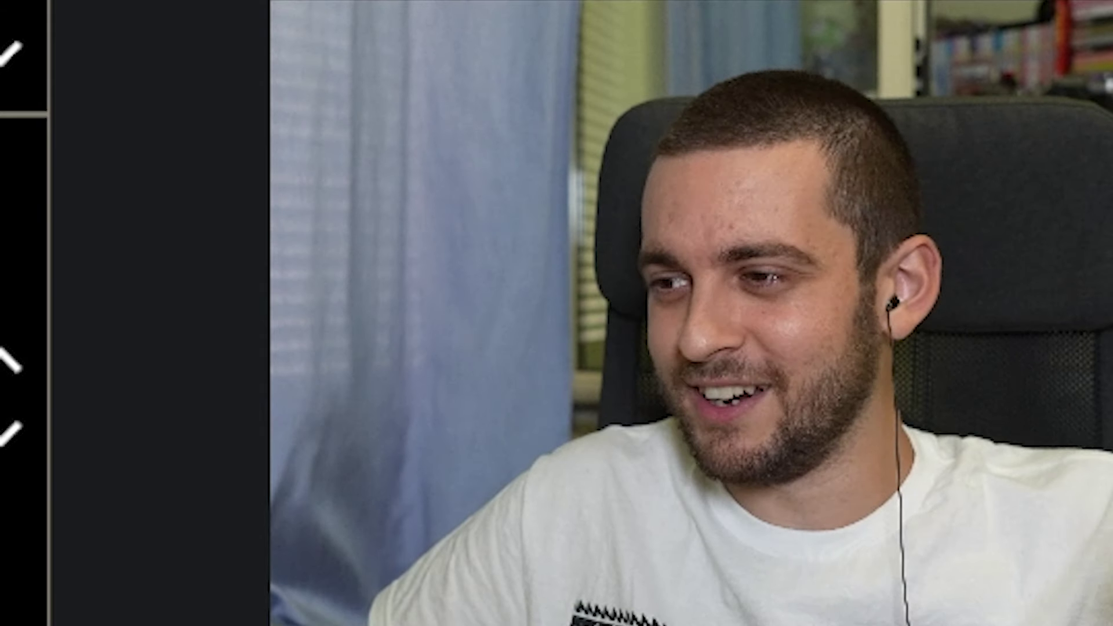
pyautogui.scroll(-1, 515, 461)
pyautogui.scroll(1, 406, 492)
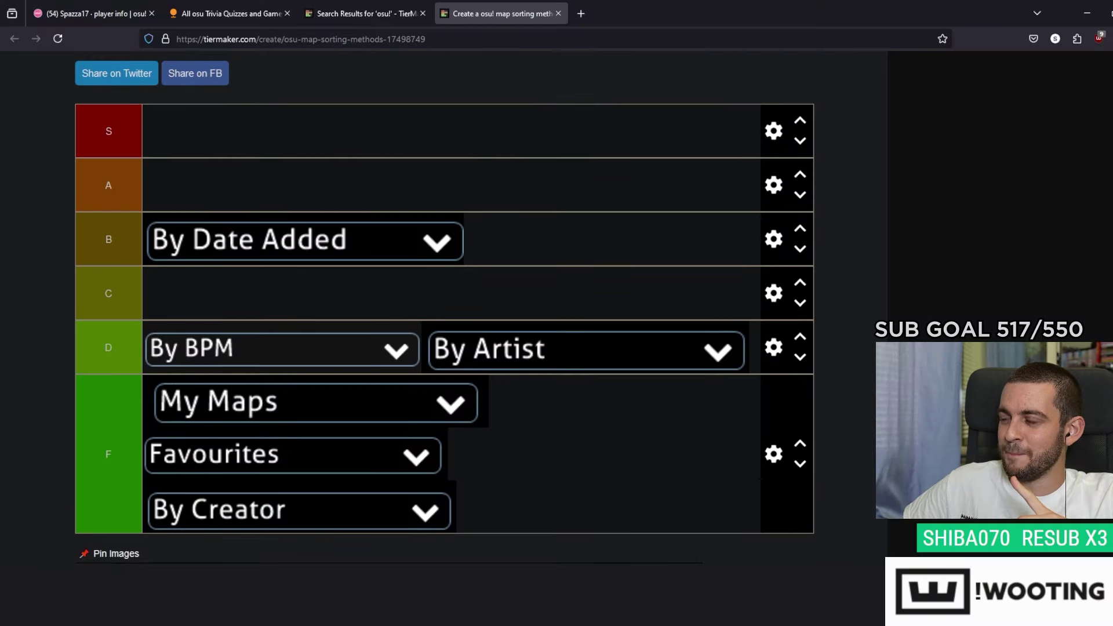
# - Add By Difficulty to tier S, By Length to tier D, and By Mode to the end of tier F
pyautogui.moveTo(174, 585); pyautogui.dragTo(300, 139)
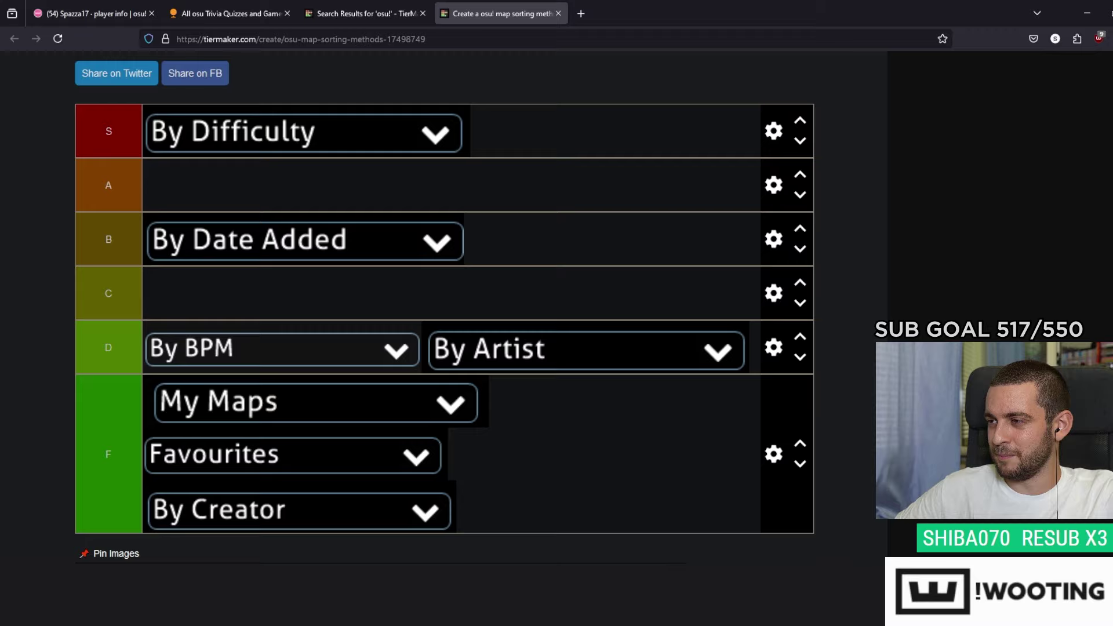
pyautogui.moveTo(272, 620); pyautogui.dragTo(576, 387)
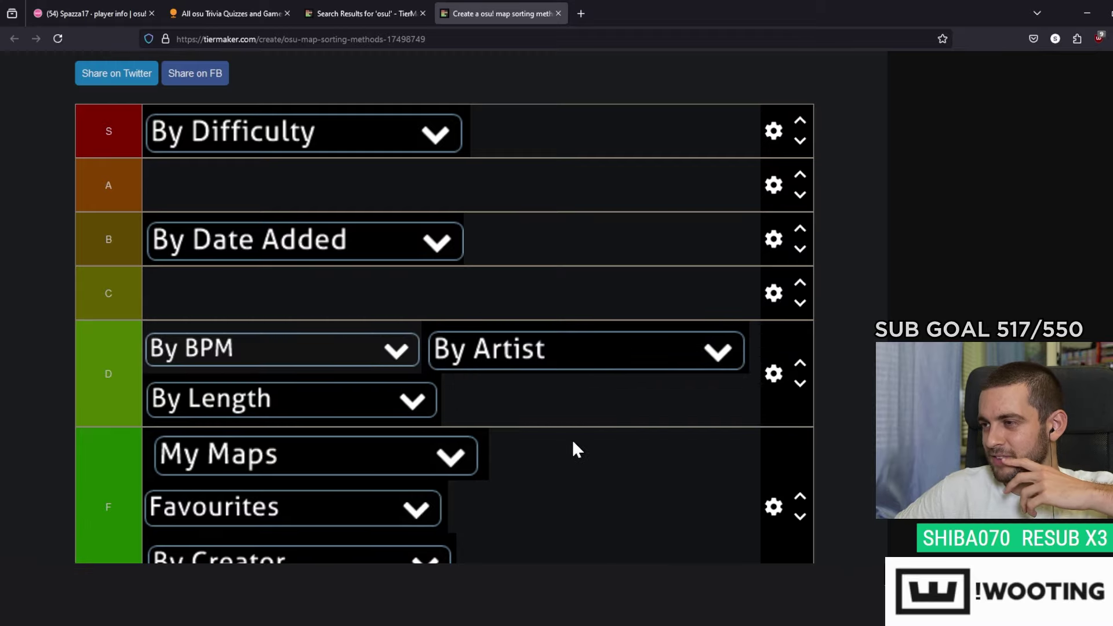
pyautogui.scroll(-1, 573, 444)
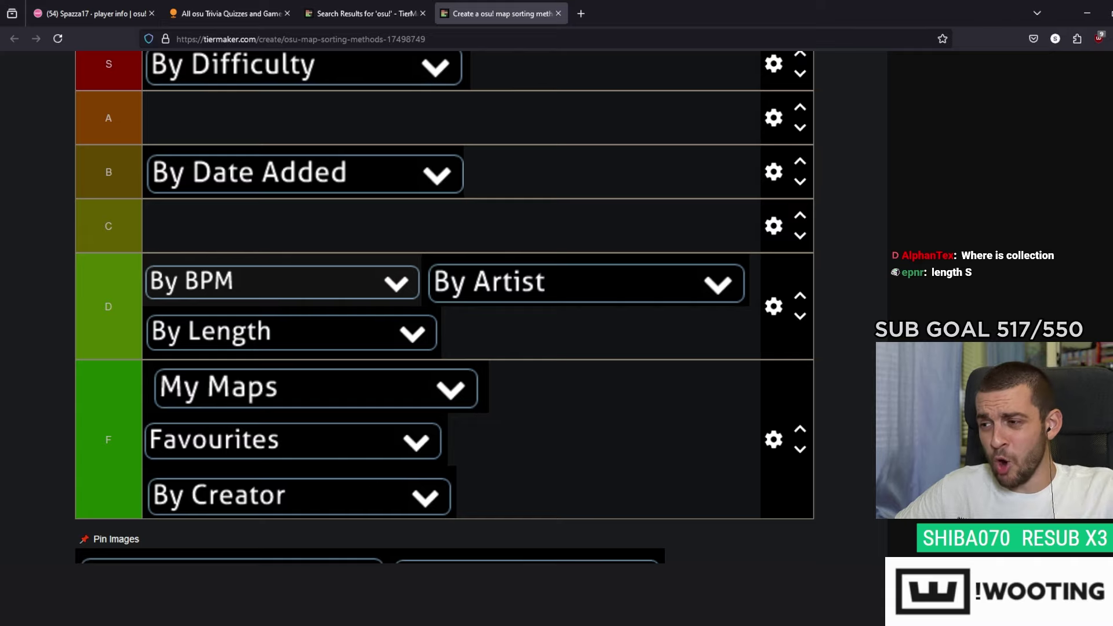
pyautogui.moveTo(232, 563); pyautogui.dragTo(460, 502)
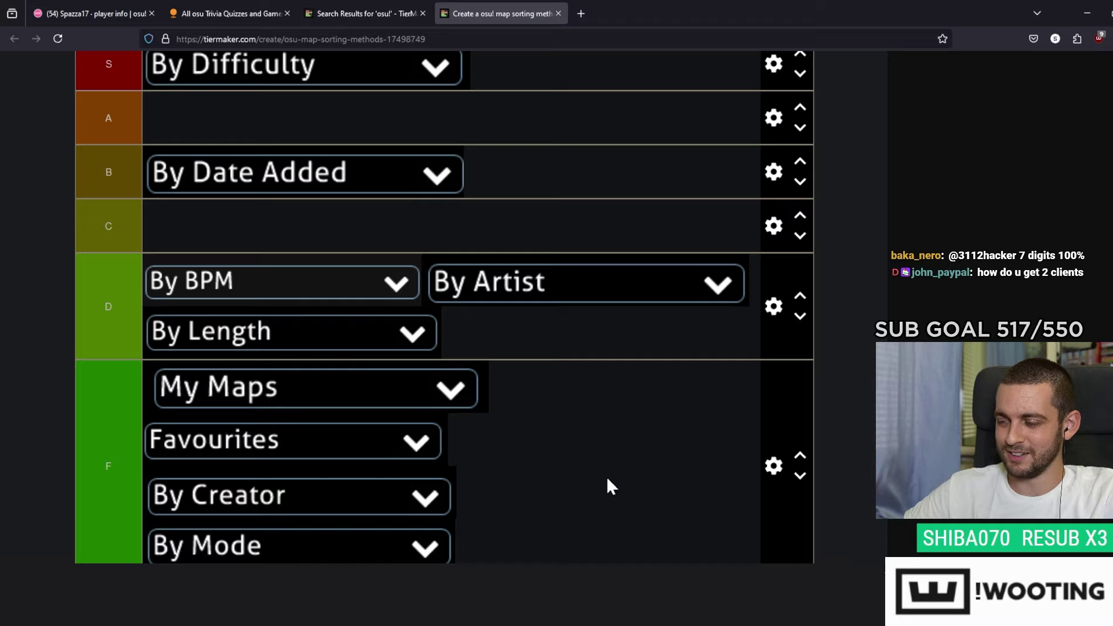
# - Drop By Rank Achieved into tier B and By Title into tier A
pyautogui.scroll(-1, 555, 443)
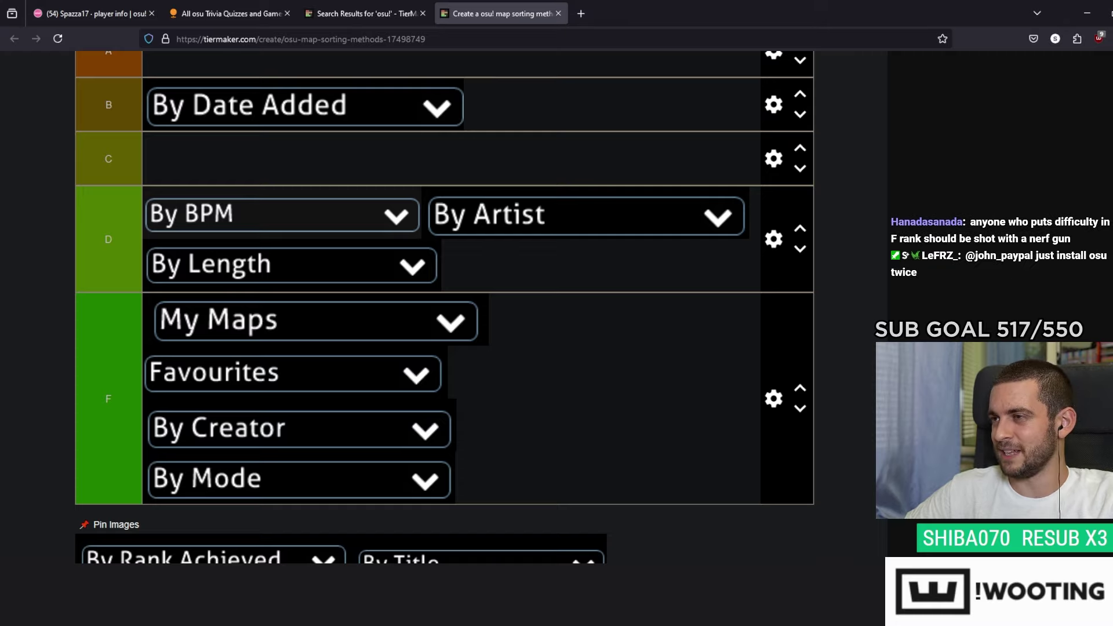
pyautogui.moveTo(174, 557); pyautogui.dragTo(500, 113)
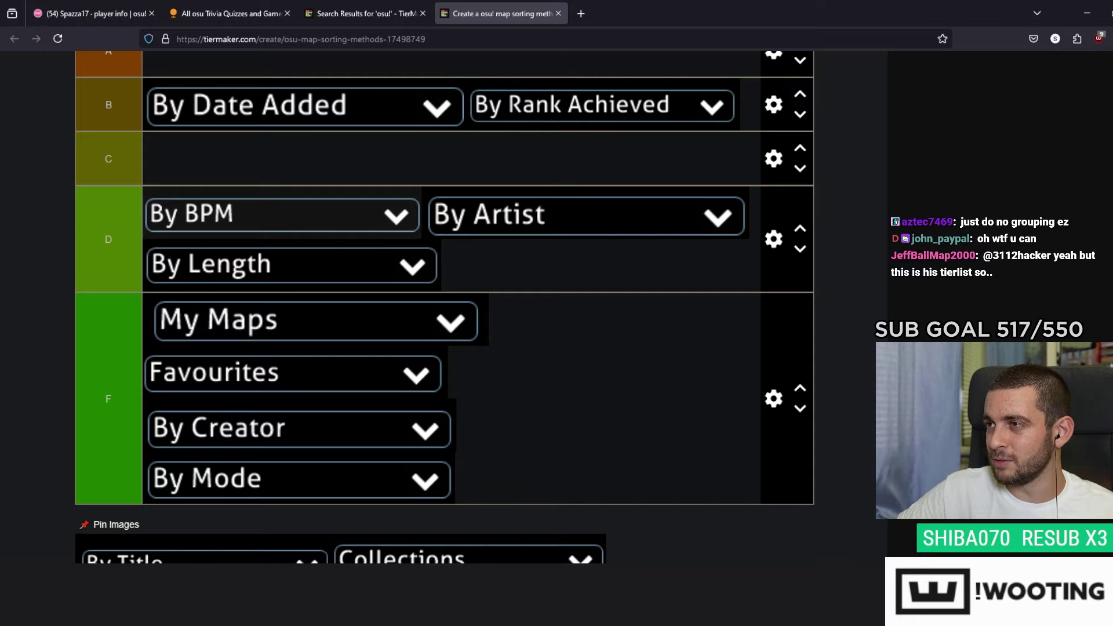
pyautogui.moveTo(174, 558); pyautogui.dragTo(187, 80)
pyautogui.scroll(4, 84, 293)
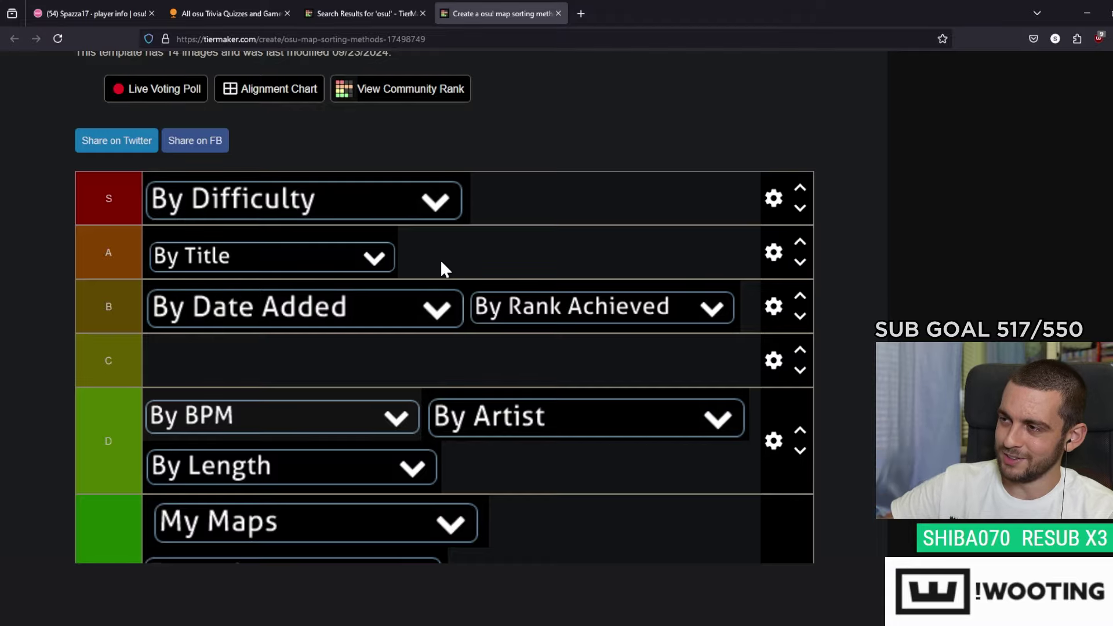
pyautogui.scroll(-5, 70, 273)
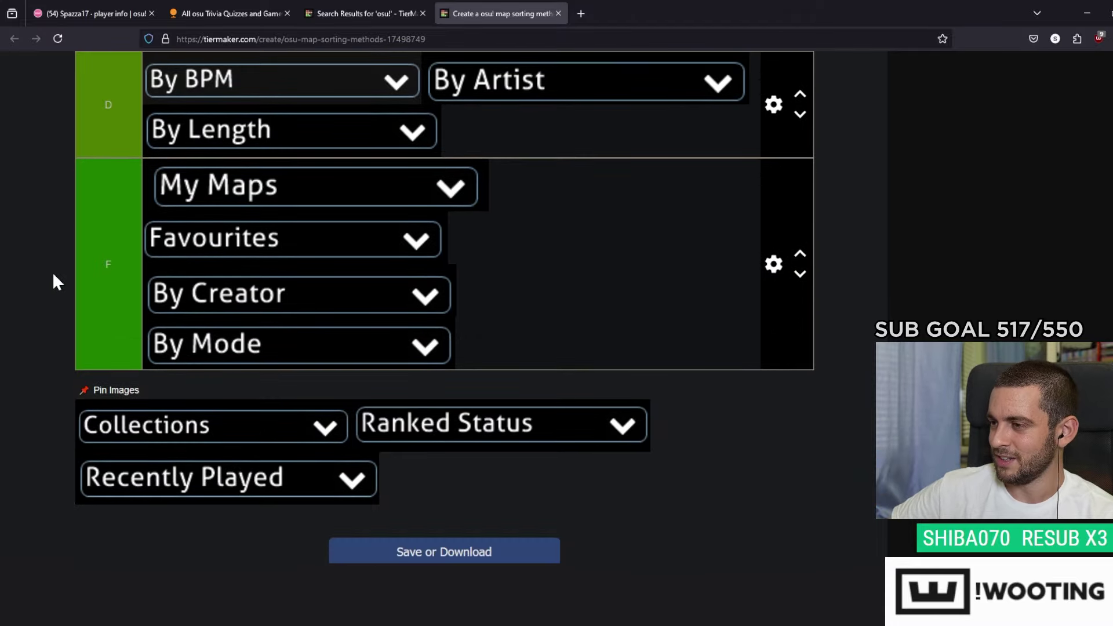
pyautogui.scroll(1, 149, 464)
# - Move Collections up into tier S beside By Difficulty
pyautogui.moveTo(149, 484); pyautogui.dragTo(174, 99)
pyautogui.scroll(4, 220, 416)
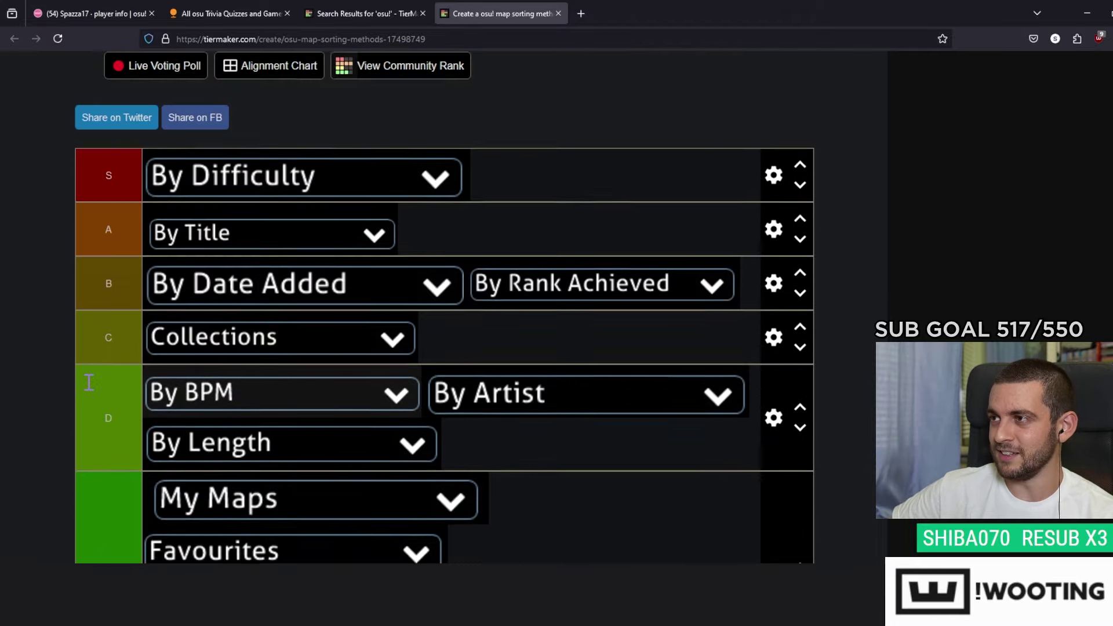
pyautogui.moveTo(214, 368); pyautogui.dragTo(498, 220)
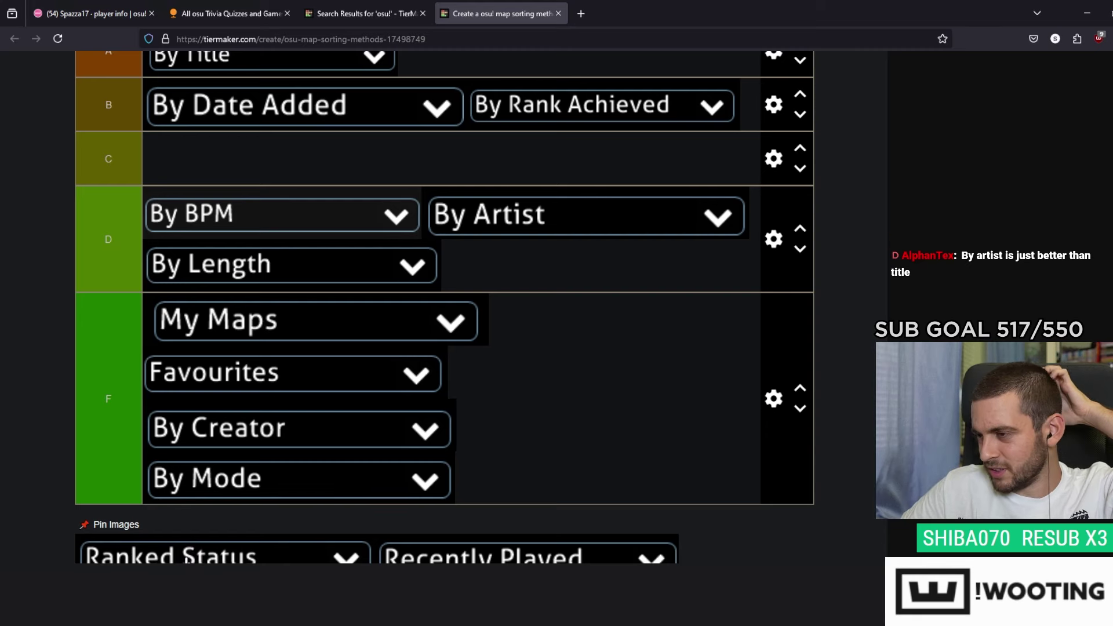
# - Put Ranked Status in tier F and Recently Played in tier B, and drop By Date Added to tier C
pyautogui.moveTo(188, 555); pyautogui.dragTo(489, 485)
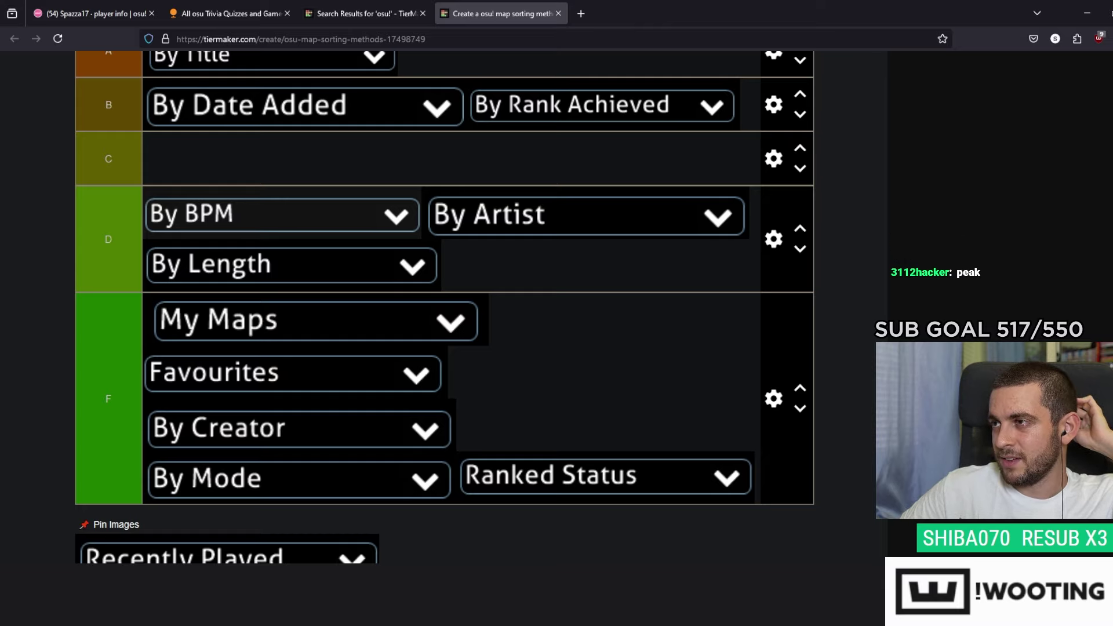
pyautogui.moveTo(186, 556); pyautogui.dragTo(266, 159)
pyautogui.scroll(1, 26, 346)
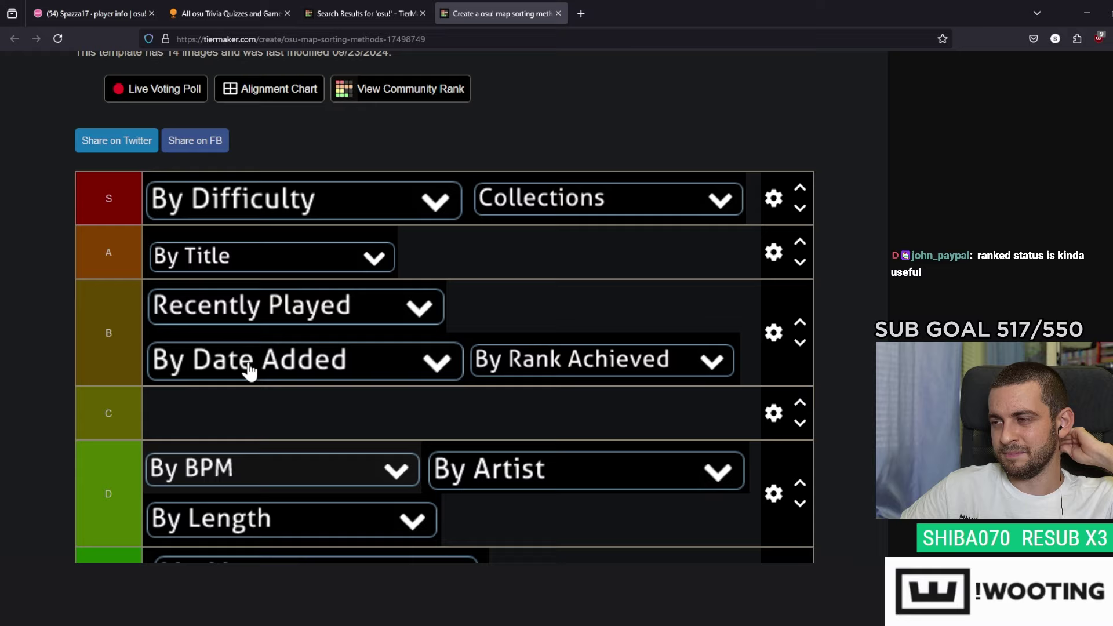
pyautogui.moveTo(249, 371); pyautogui.dragTo(243, 399)
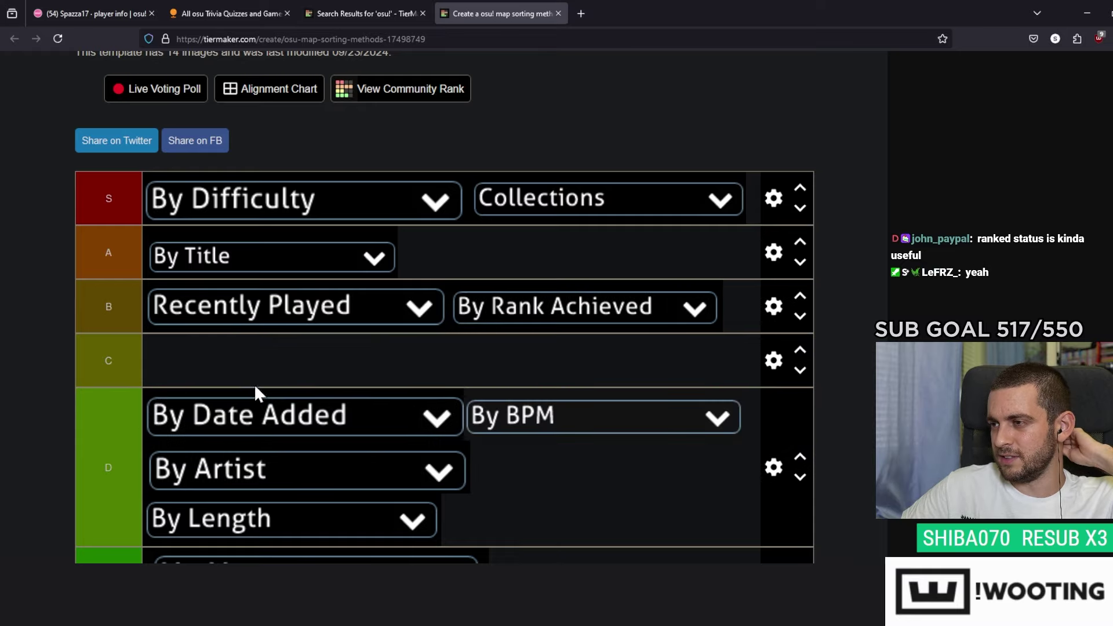
pyautogui.moveTo(255, 393); pyautogui.dragTo(255, 371)
pyautogui.scroll(-1, 444, 307)
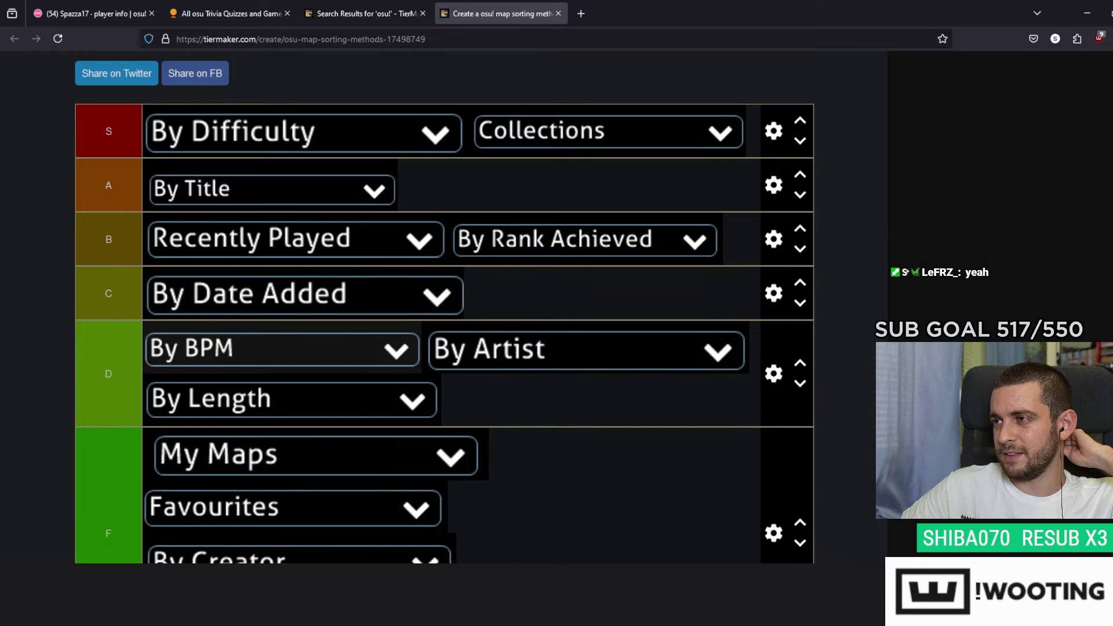
# - Zoom the page to 90% with Ctrl+minus and move By Artist after By Length in tier D
pyautogui.hotkey('ctrl', '-')
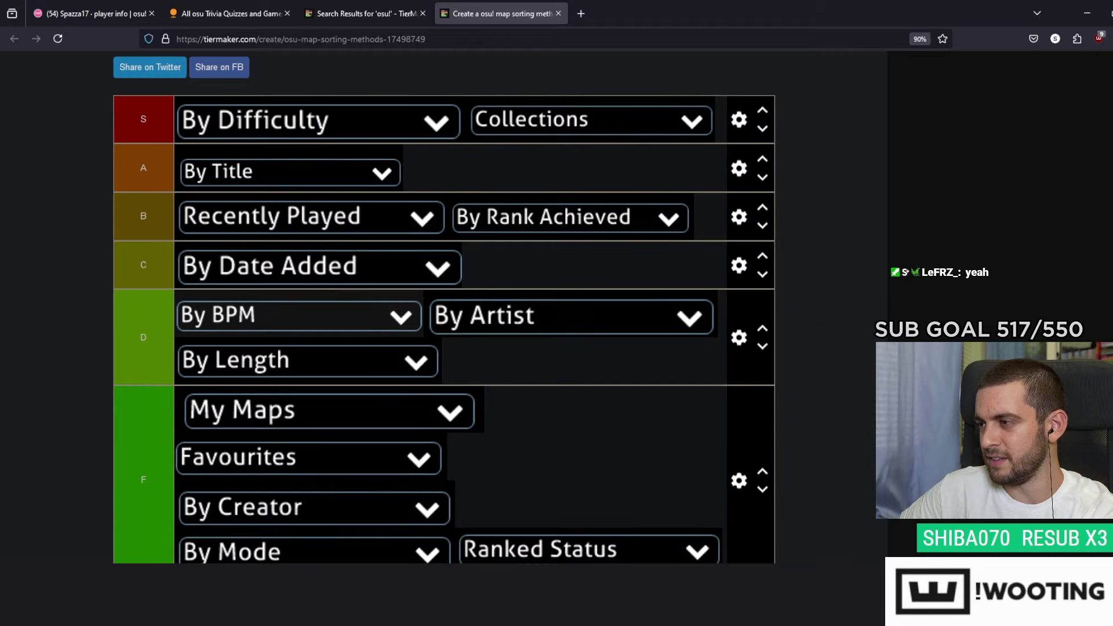
pyautogui.scroll(4, 444, 307)
pyautogui.scroll(-4, 444, 308)
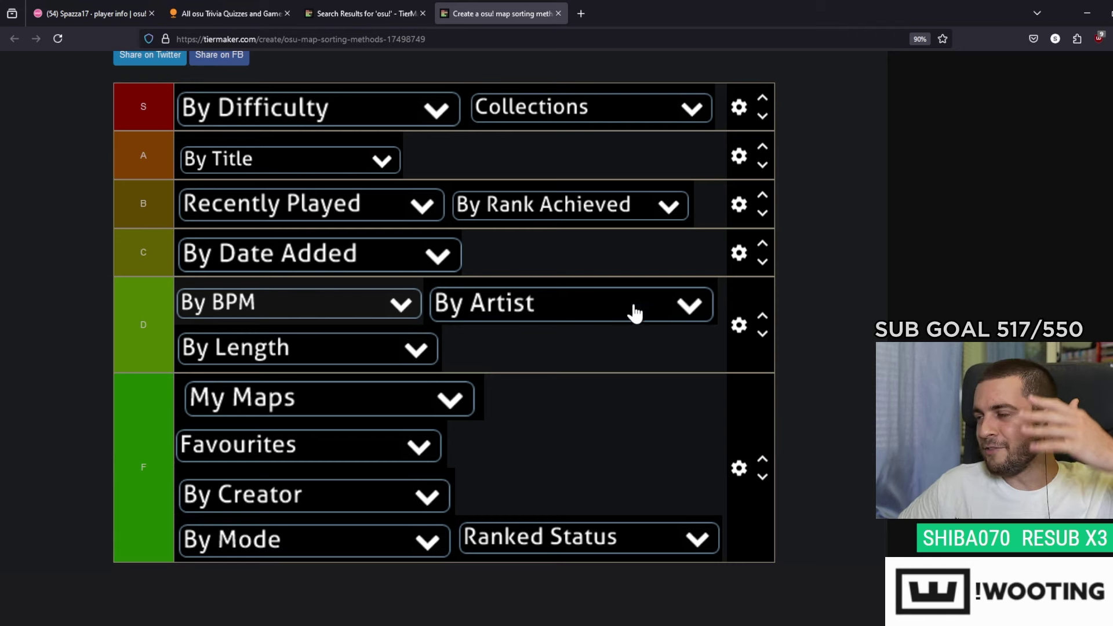
pyautogui.moveTo(584, 313)
pyautogui.mouseDown()
pyautogui.moveTo(586, 326)
pyautogui.moveTo(597, 313)
pyautogui.mouseUp()
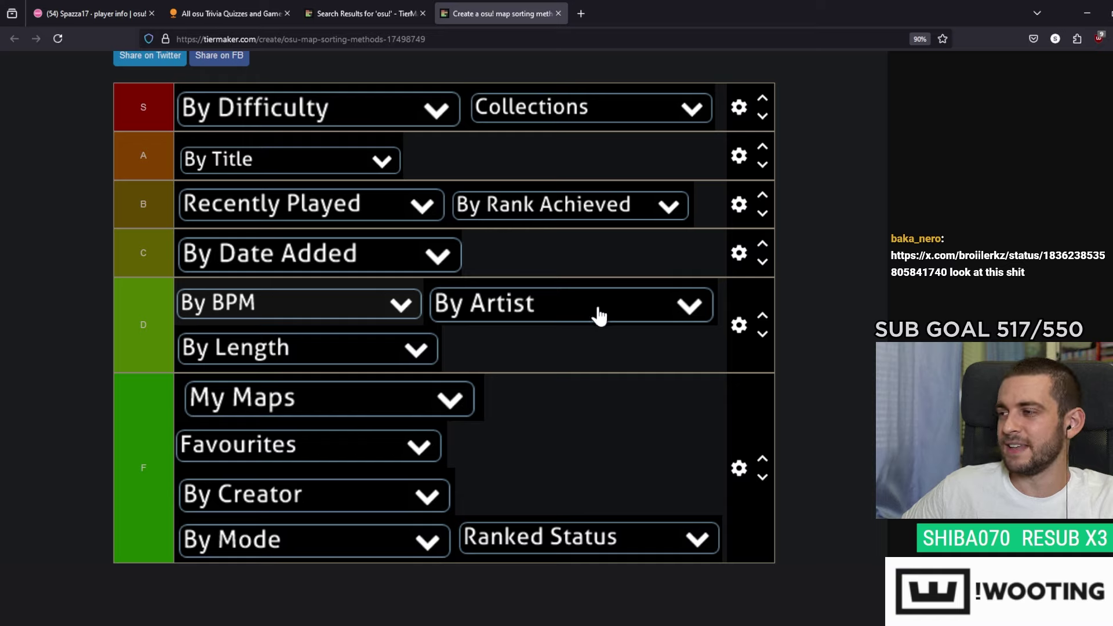
pyautogui.moveTo(607, 318); pyautogui.dragTo(566, 345)
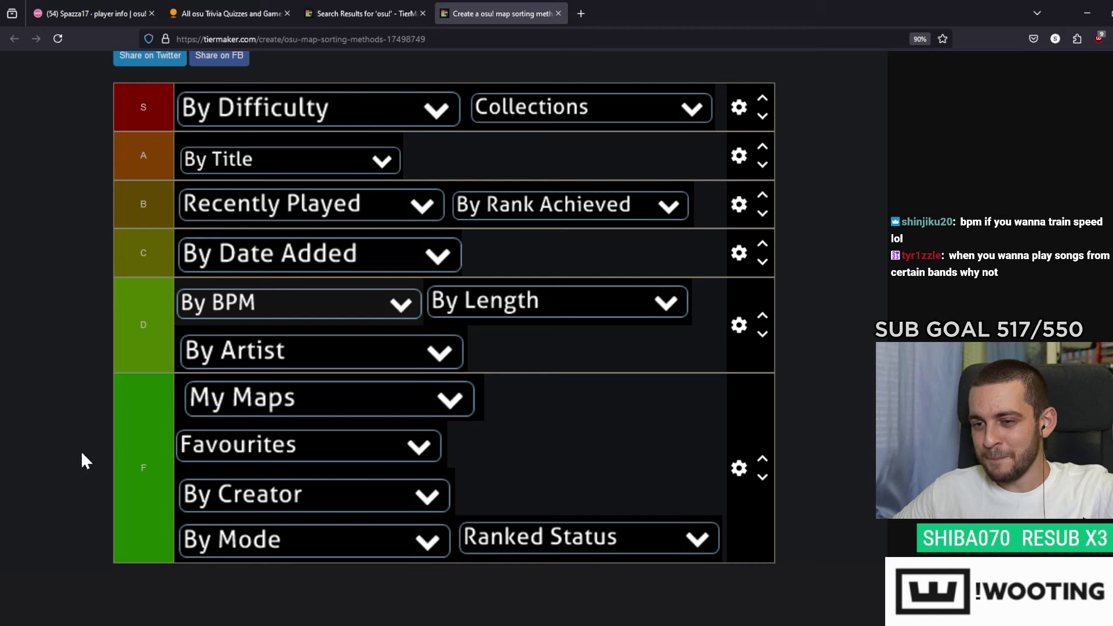
# - Try My Maps at the top of tier S, then return it and Favourites to tier F
pyautogui.moveTo(264, 409); pyautogui.dragTo(256, 117)
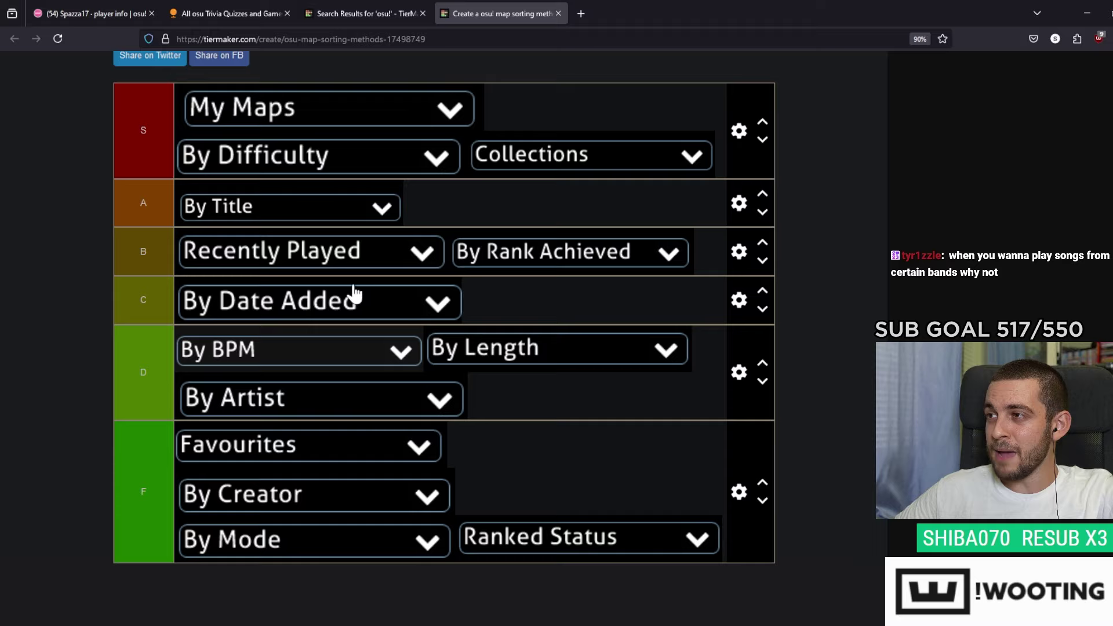
pyautogui.moveTo(315, 455); pyautogui.dragTo(365, 148)
pyautogui.moveTo(250, 167); pyautogui.dragTo(277, 490)
pyautogui.moveTo(256, 112); pyautogui.dragTo(255, 440)
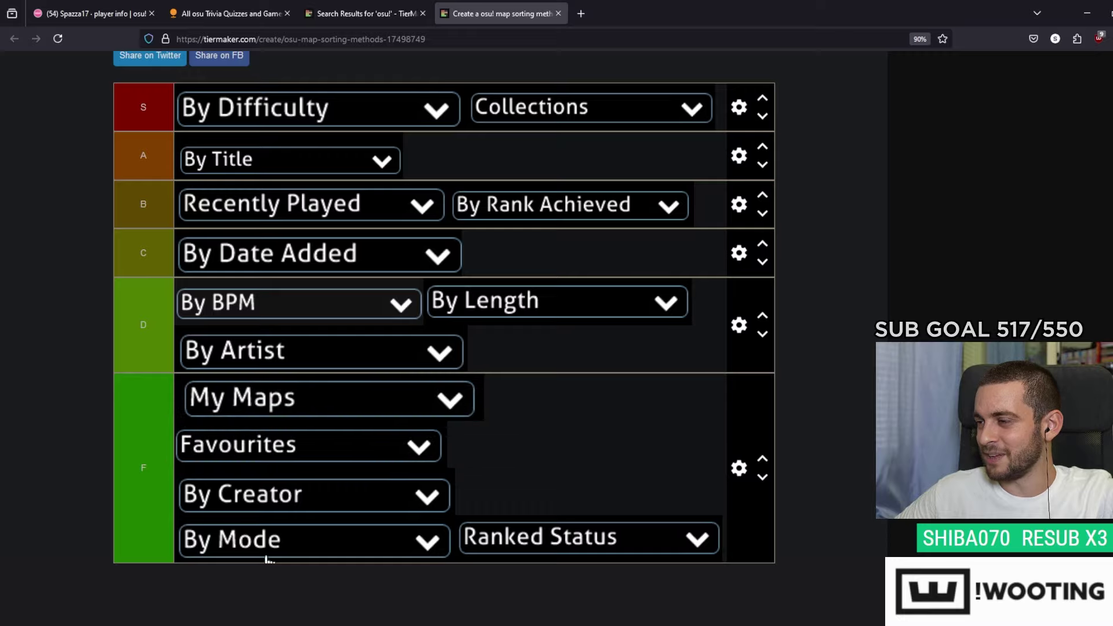